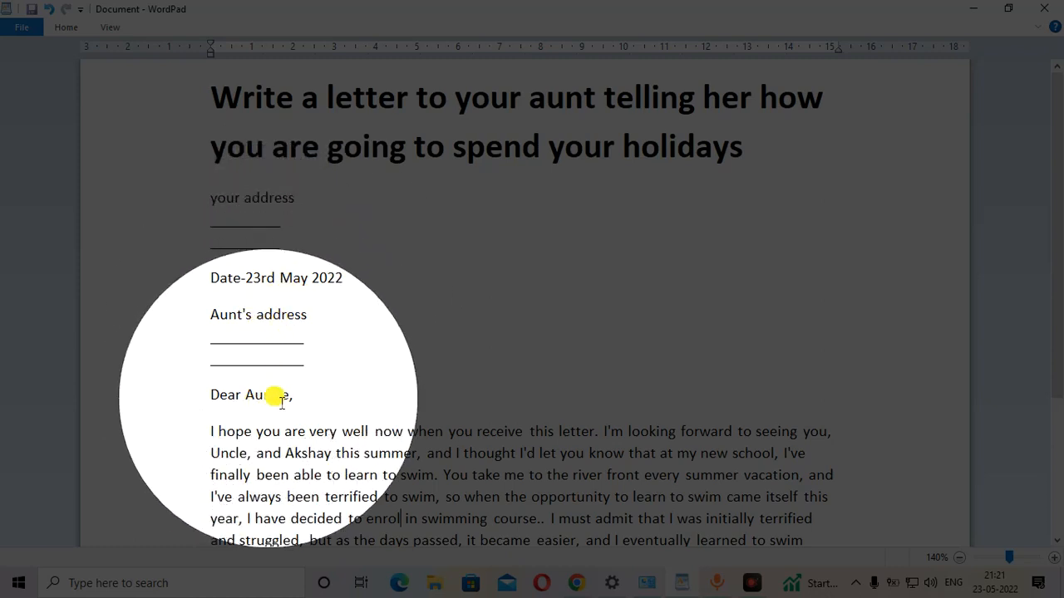
pyautogui.scroll(-2, 280, 395)
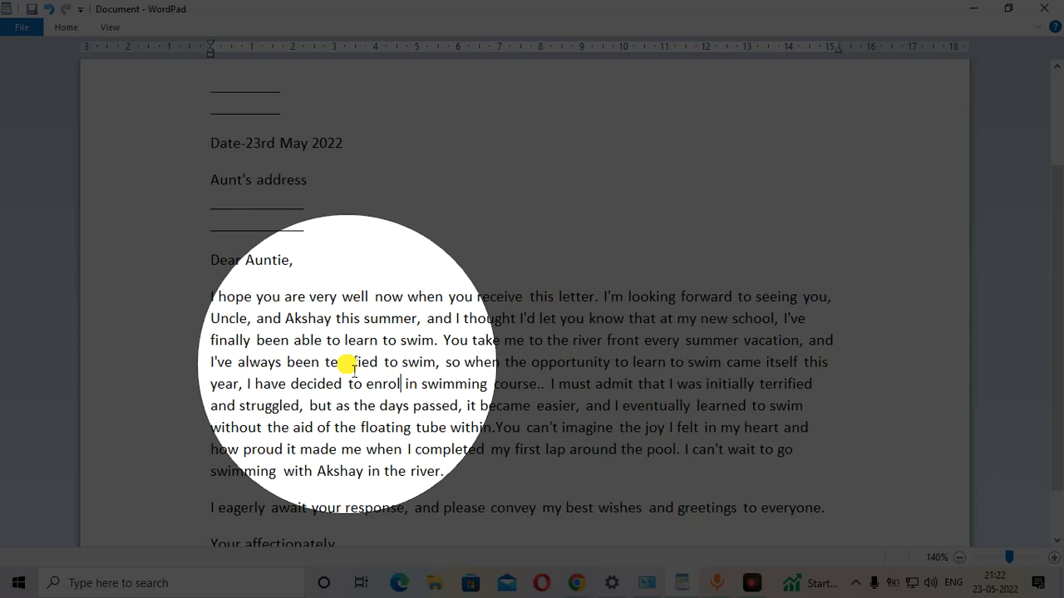
# - Undo the last edit so the sentence reads "I chose to take advantage of it."
pyautogui.hotkey('ctrl', 'z')
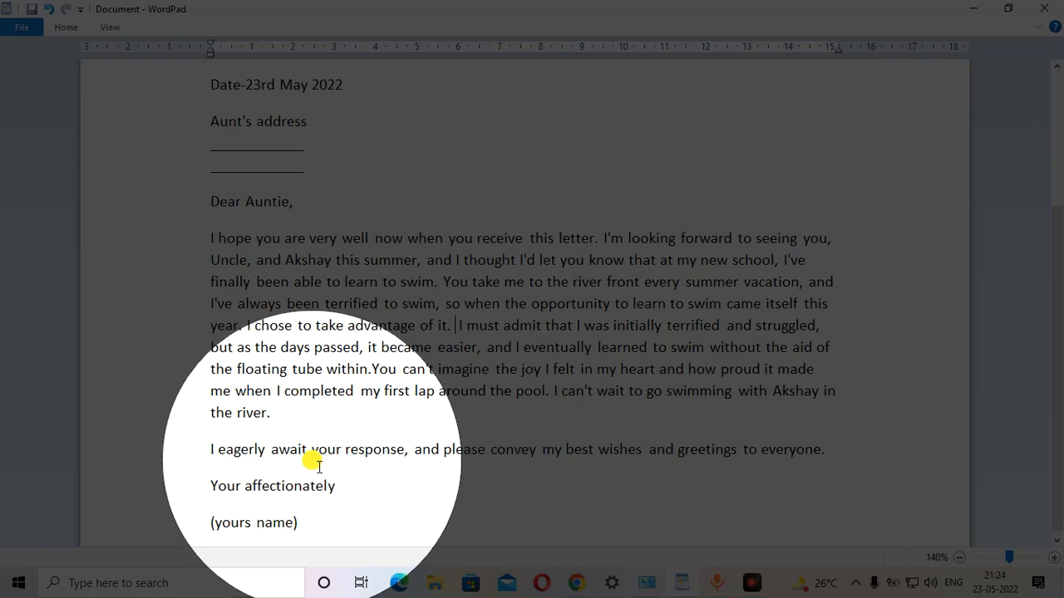
pyautogui.click(311, 522)
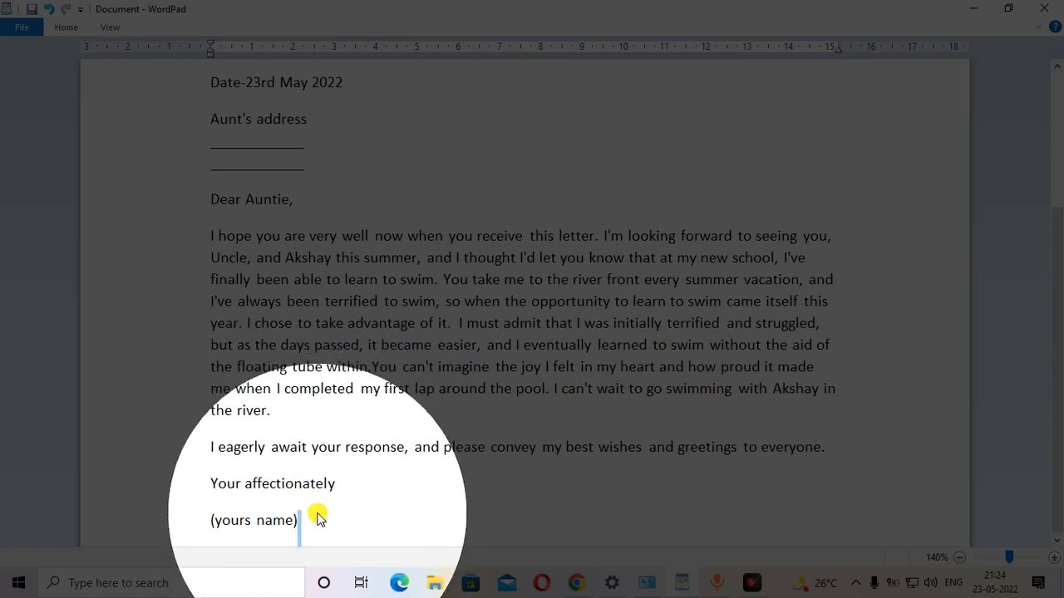
pyautogui.scroll(1, 320, 507)
pyautogui.scroll(2, 308, 482)
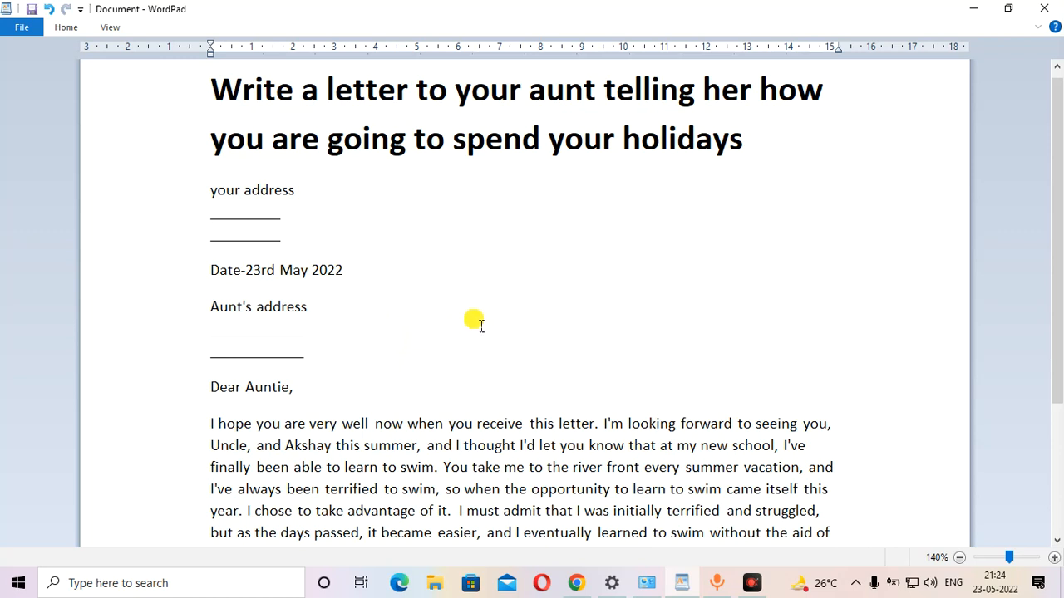
pyautogui.scroll(-2, 333, 424)
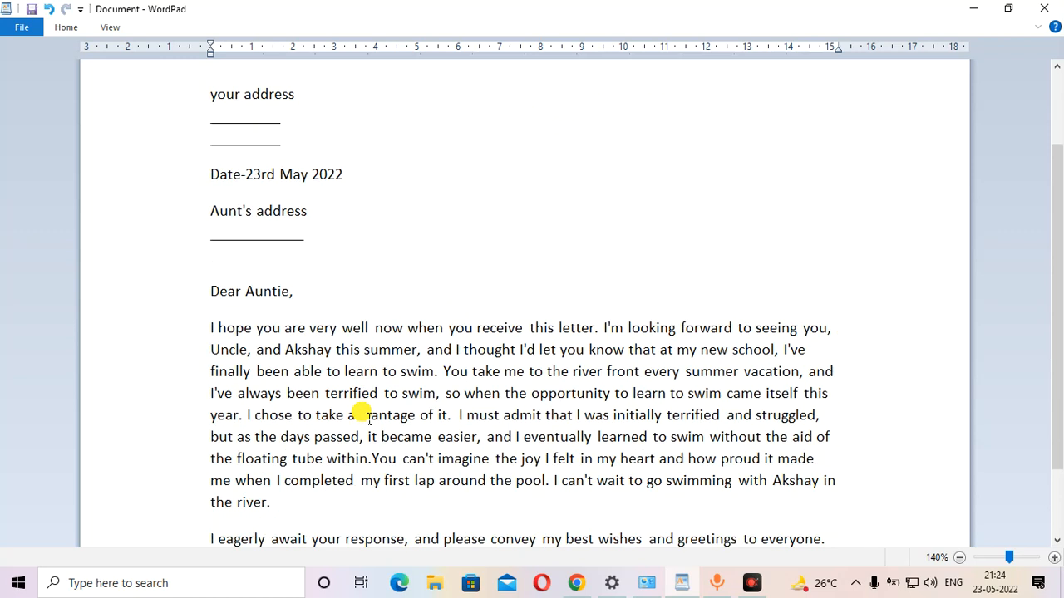